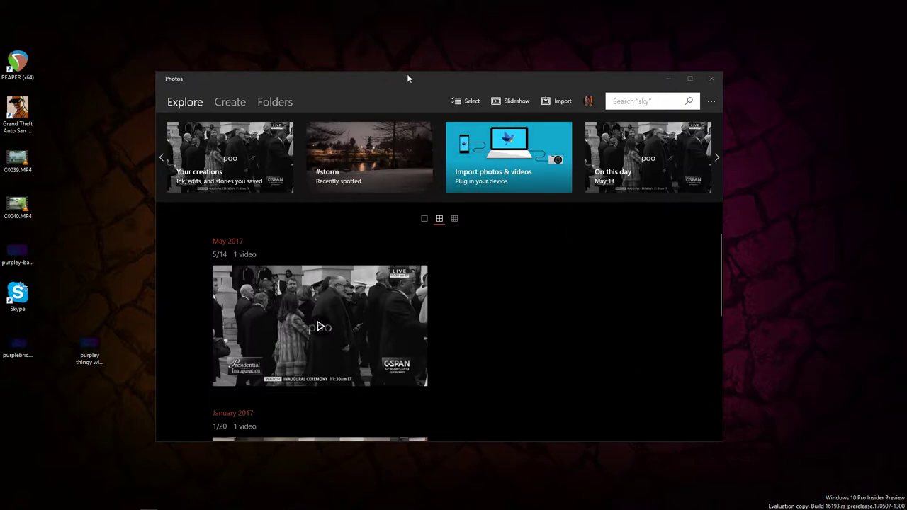
Step: Reposition the Photos window on the desktop and maximize it
left_click_drag(424, 79, 246, 61)
left_click(705, 157)
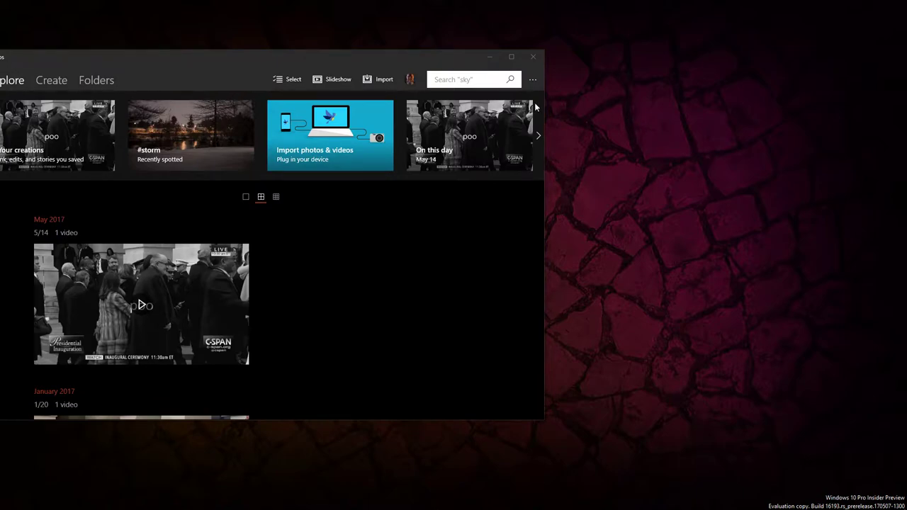
left_click(225, 62)
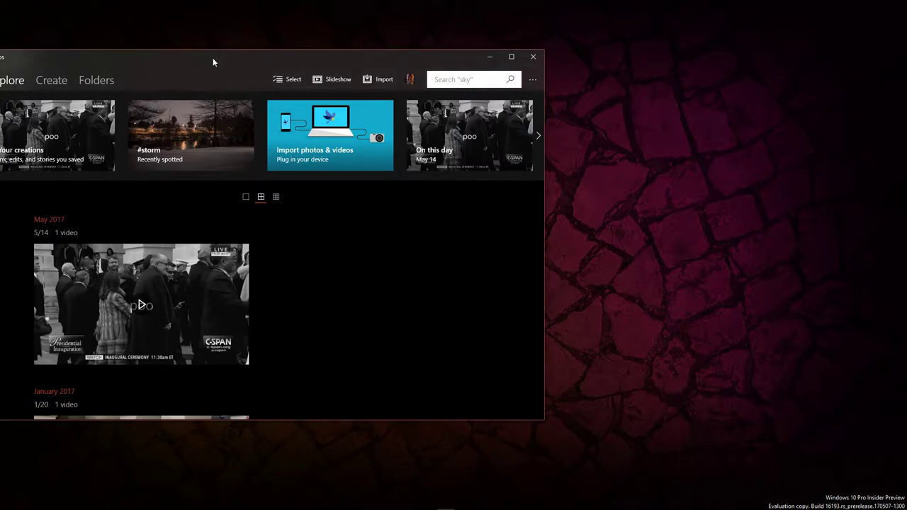
left_click_drag(209, 61, 352, 91)
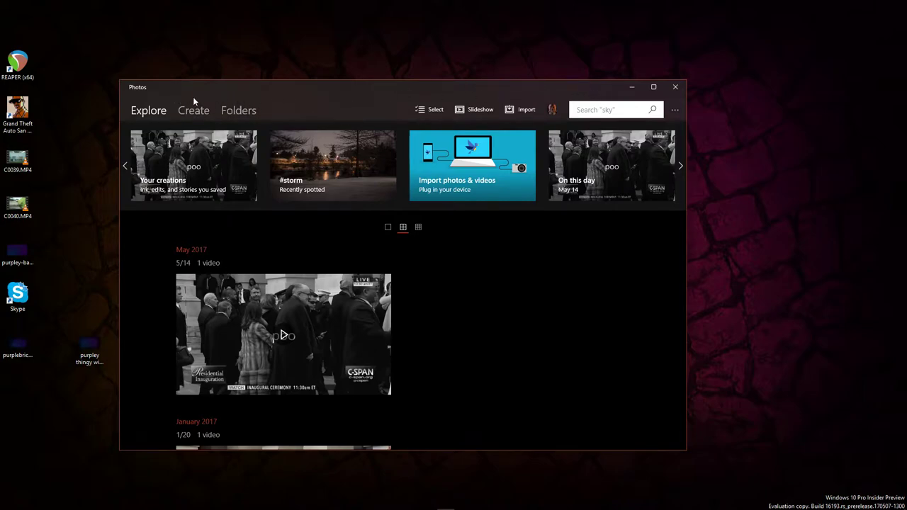
left_click_drag(370, 87, 400, 98)
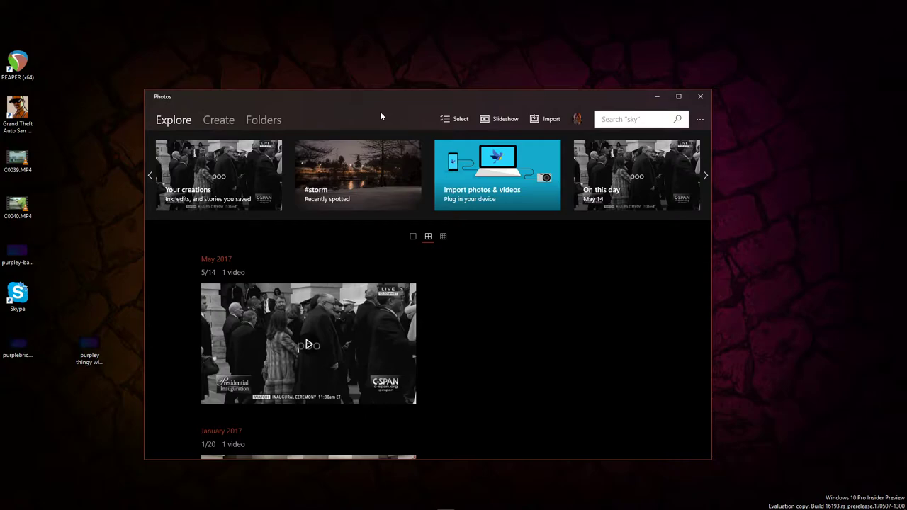
double_click(401, 105)
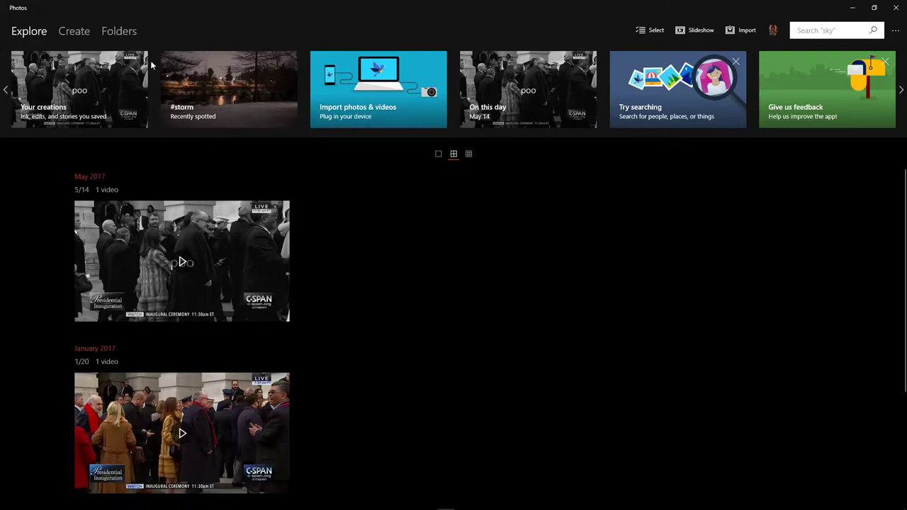
Step: View the Folders page and return to the Explore page
left_click(127, 32)
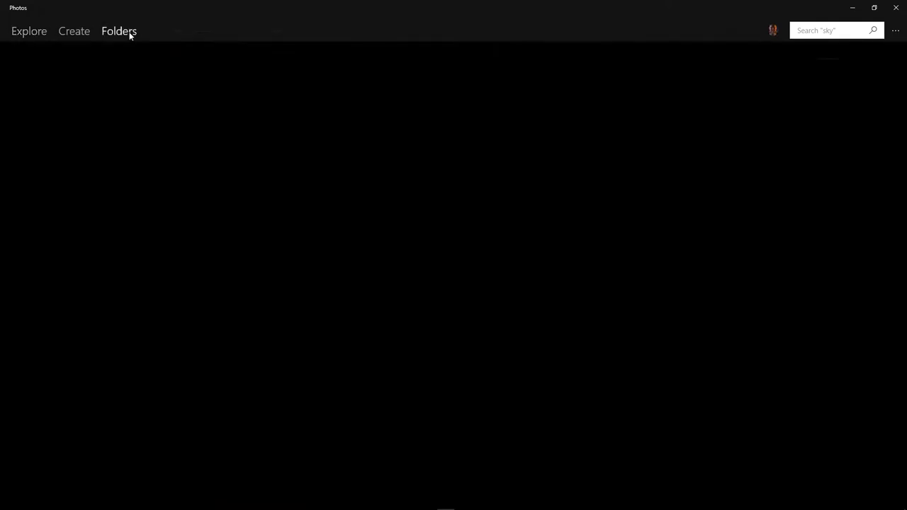
left_click(27, 33)
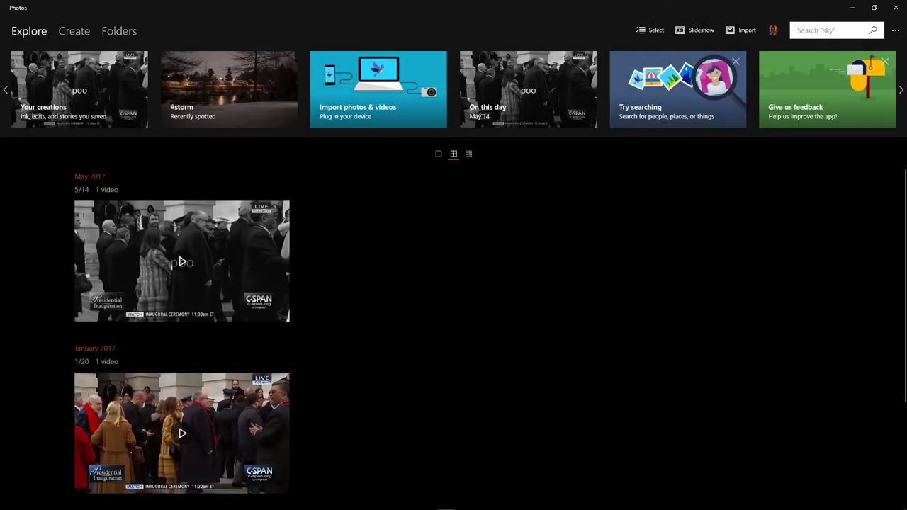
Step: Try to drop 0 Wapato Snow 1.jpg, 2 BB Park Snow 1.jpg and 2.jpg from the Pictures folder into the Explore collection
mouse_move(62, 505)
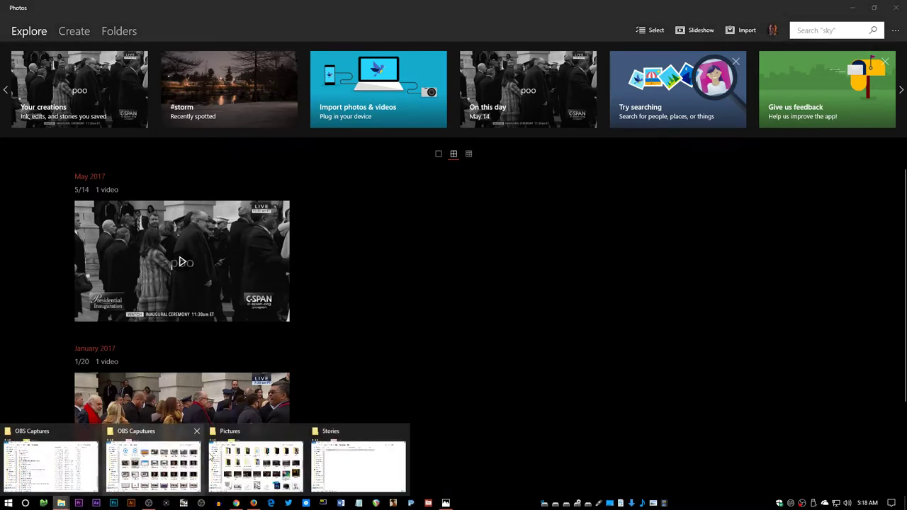
left_click(255, 464)
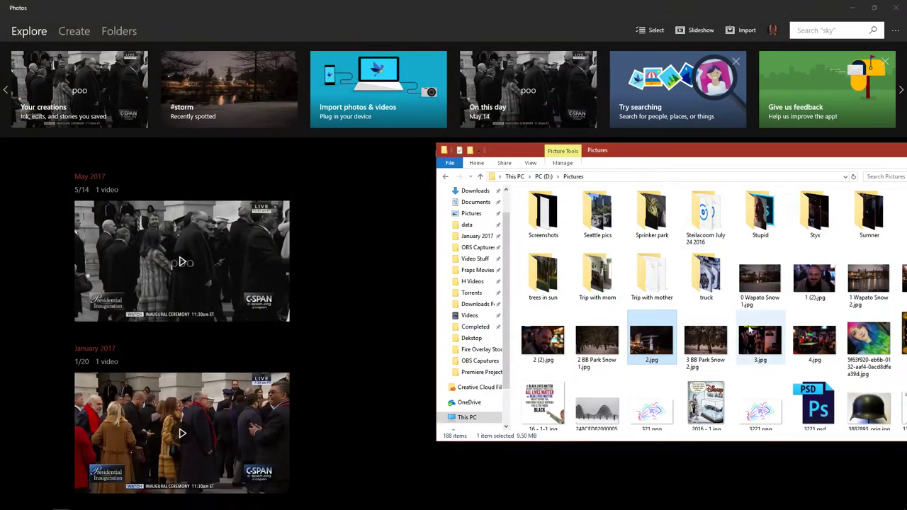
left_click(742, 282)
left_click_drag(742, 282, 378, 259)
left_click_drag(600, 345, 356, 273)
left_click(655, 349)
left_click_drag(655, 350, 380, 269)
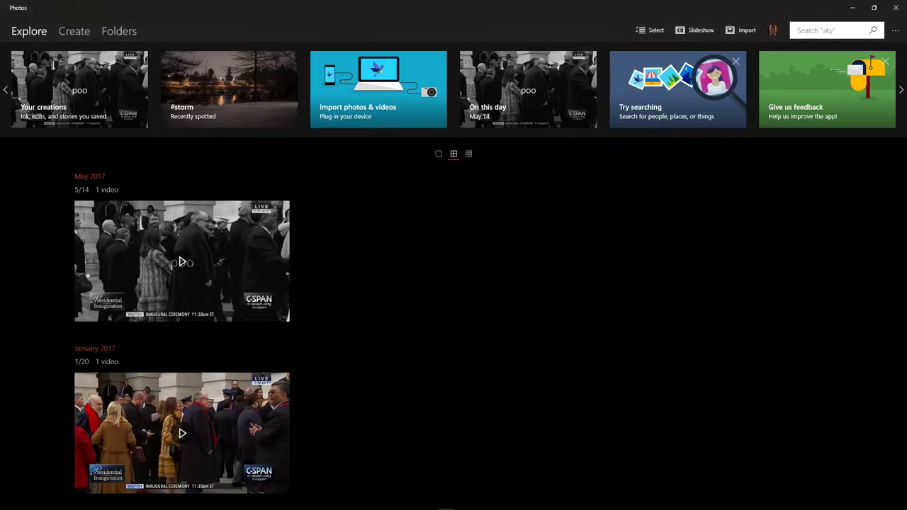
left_click(901, 150)
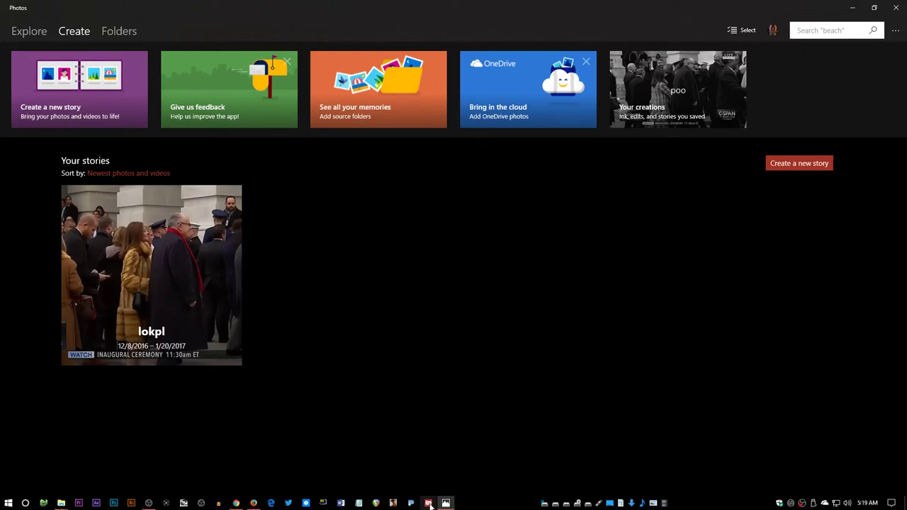
Step: Open the dark-themed File Explorer app, reposition its window over the Create page, and close it
left_click(429, 503)
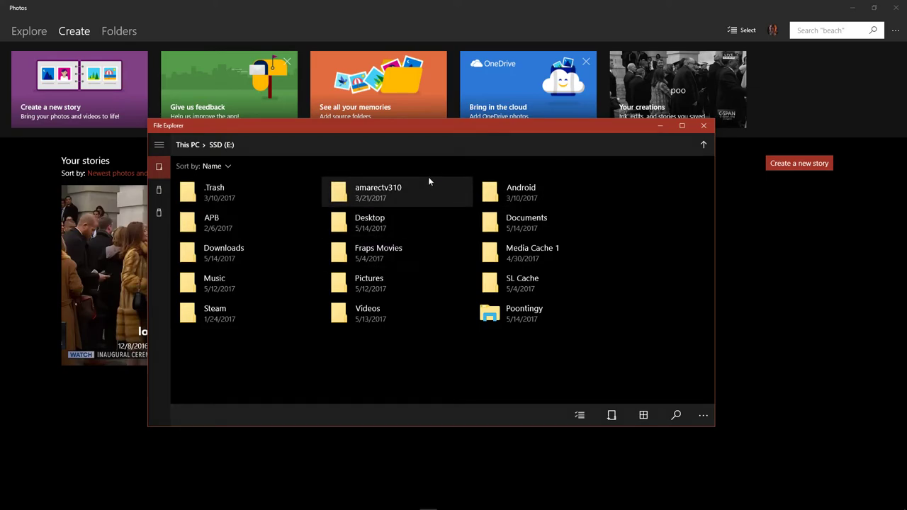
left_click_drag(362, 125, 394, 143)
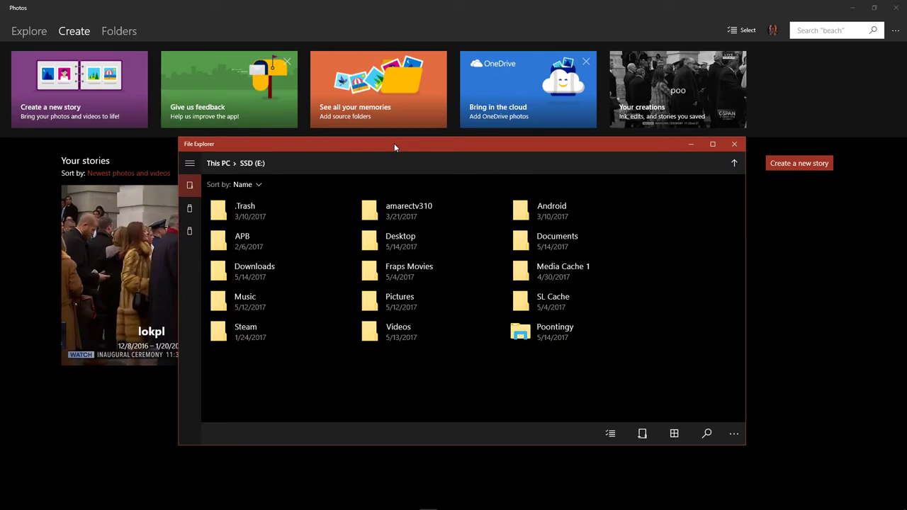
mouse_move(428, 503)
left_click_drag(517, 144, 498, 143)
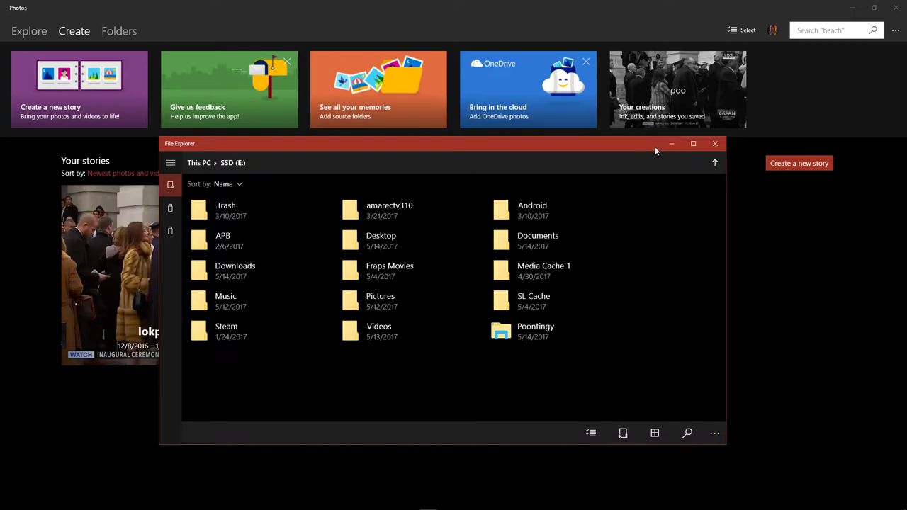
left_click(715, 145)
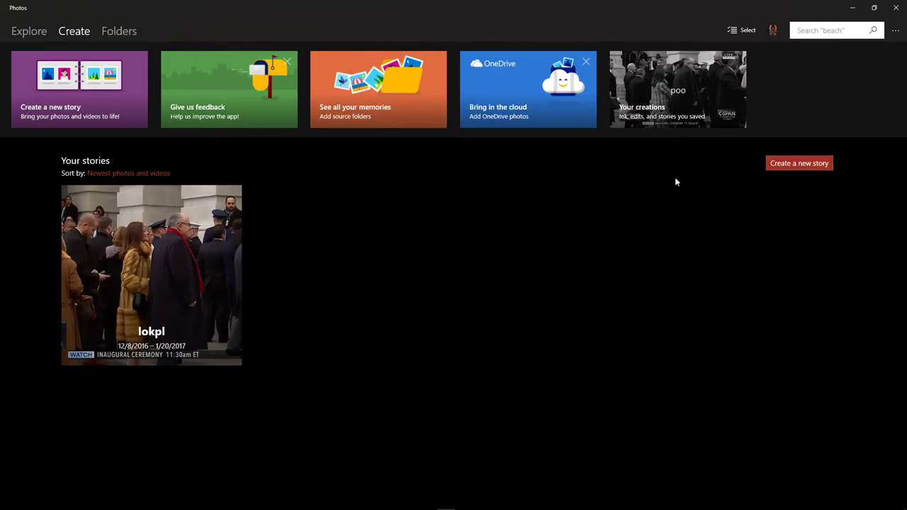
Step: Open the lokpl story for editing and view the duration options for its first photo
left_click(184, 265)
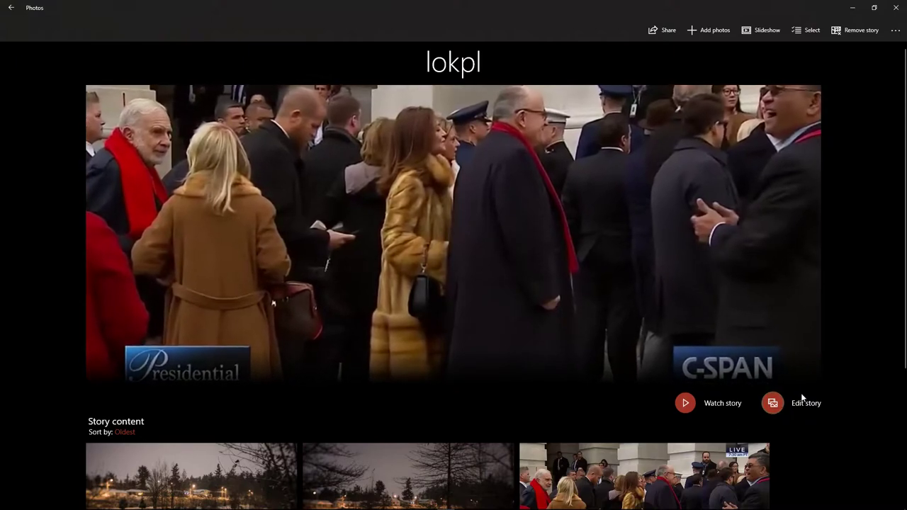
left_click(772, 403)
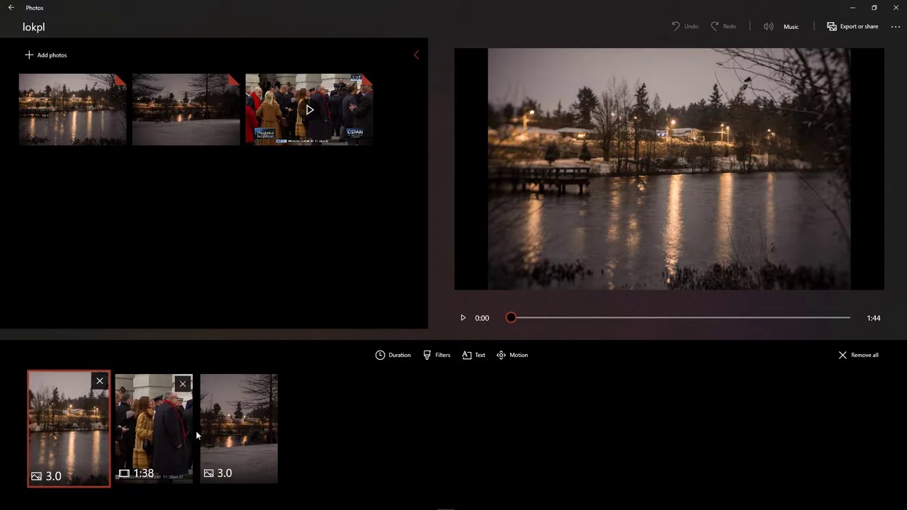
left_click(389, 357)
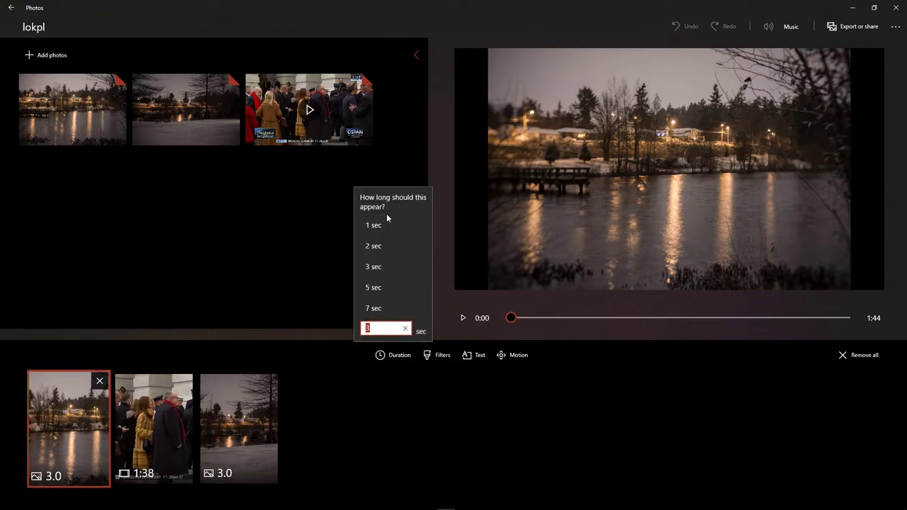
left_click(348, 429)
Step: Try No filter on the inauguration video clip in the storyboard and discard the change
left_click(155, 429)
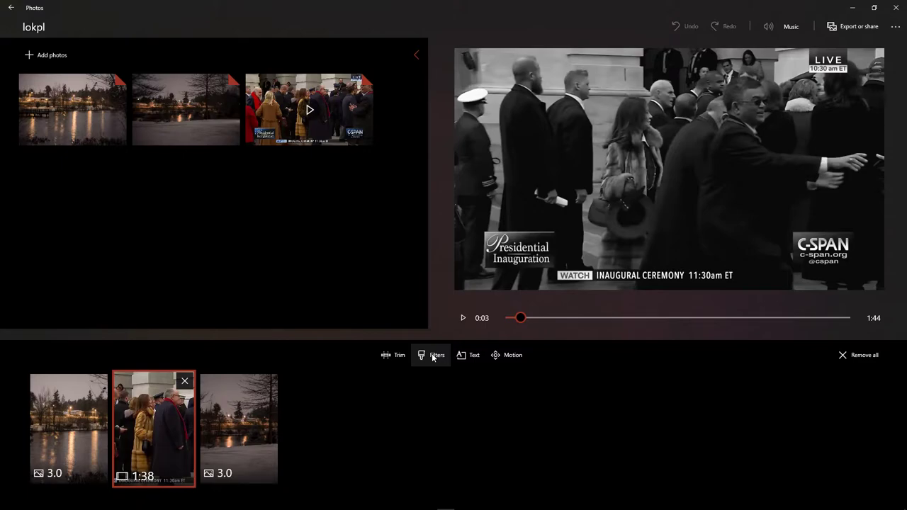
left_click(433, 355)
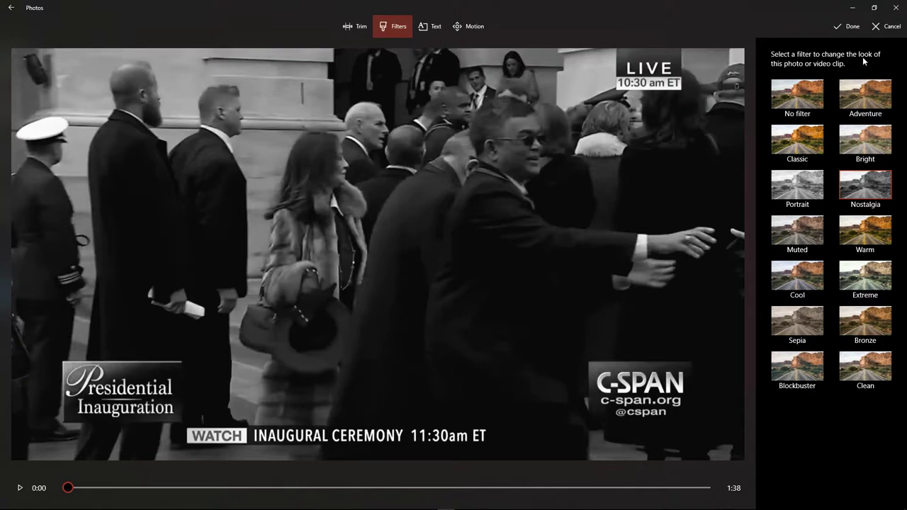
left_click(800, 87)
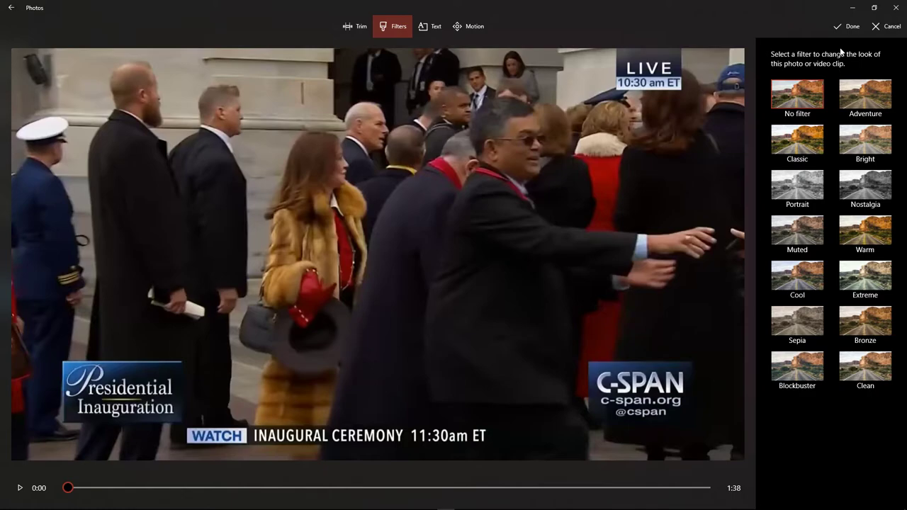
left_click(889, 26)
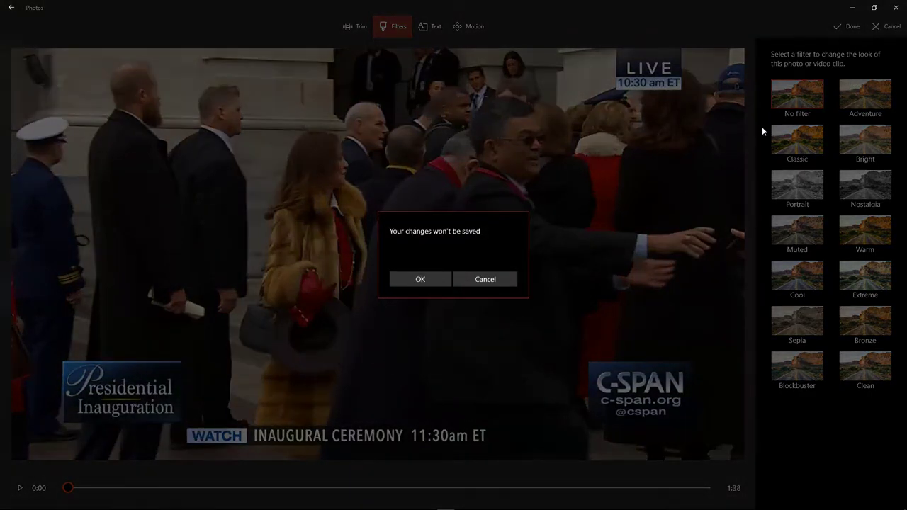
left_click(420, 282)
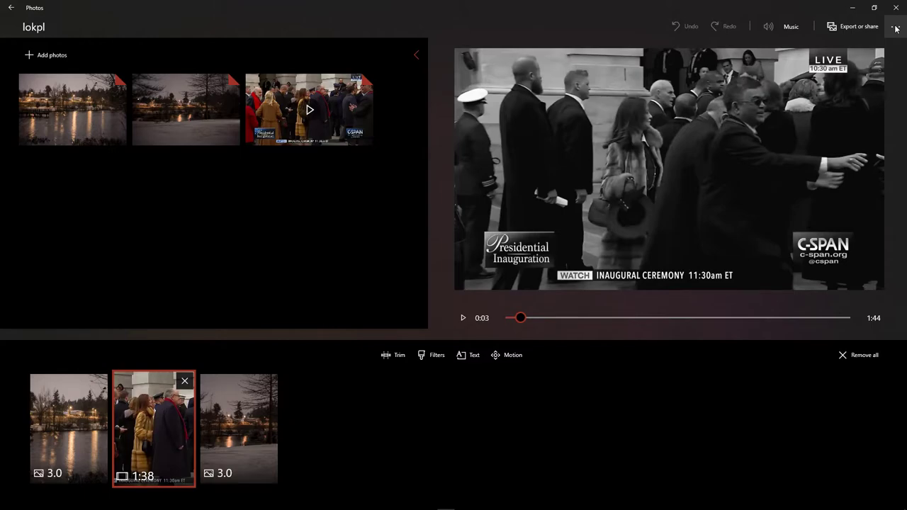
Step: Export the lokpl story at the L file size, pause the preview, and save the video
left_click(896, 29)
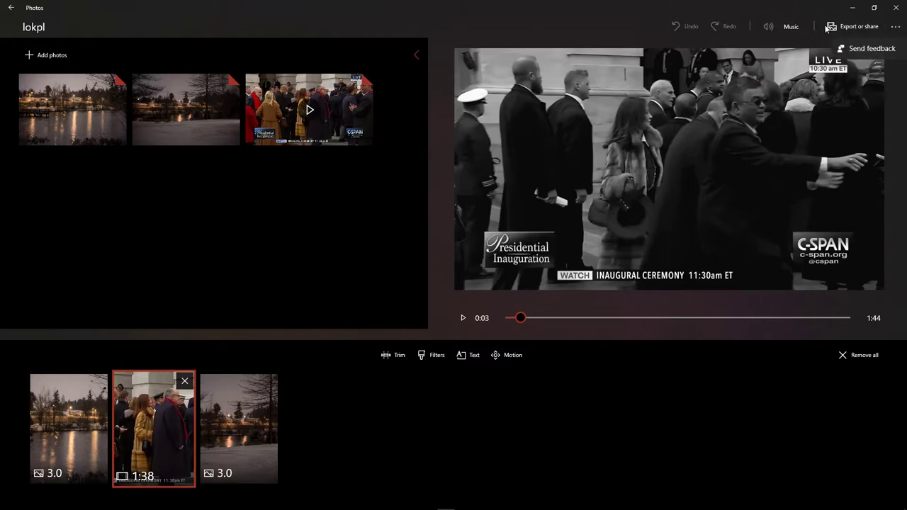
left_click(826, 28)
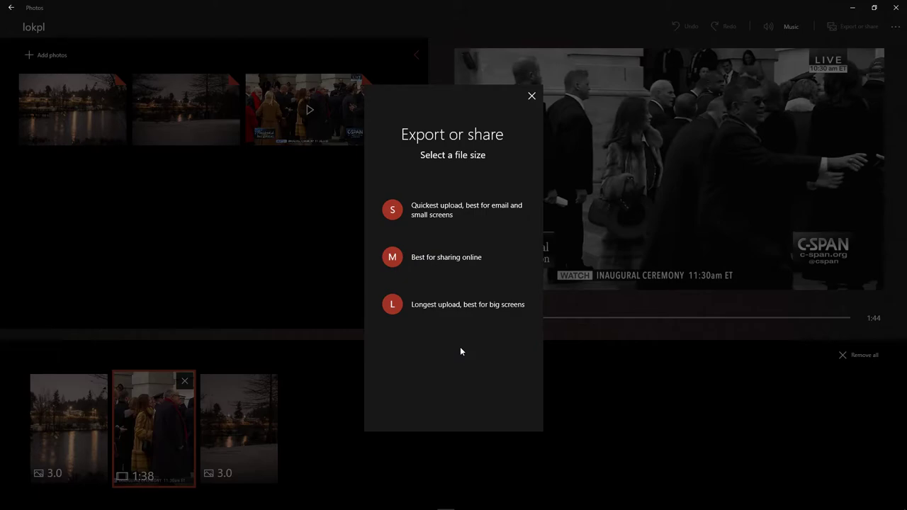
left_click(393, 305)
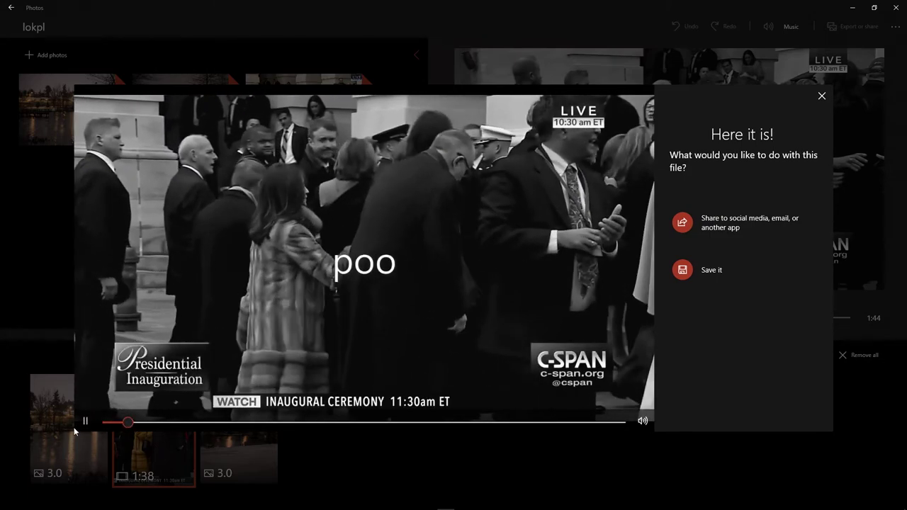
left_click(85, 421)
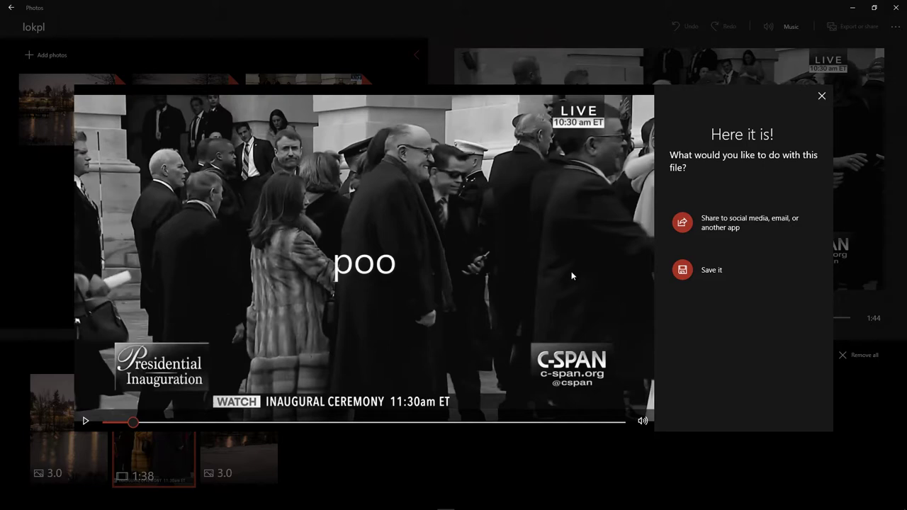
left_click(682, 271)
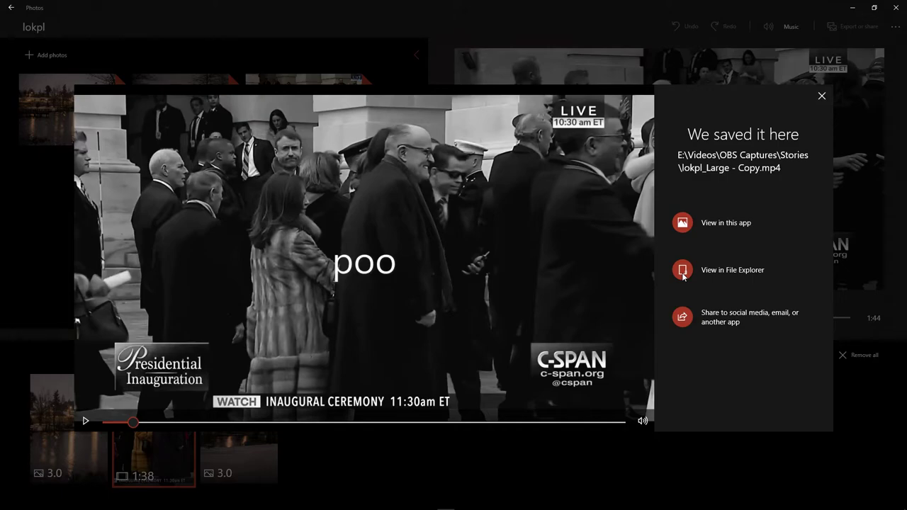
Step: Show the saved video in File Explorer and examine the detailed properties of lokpl_Large - Copy.mp4
left_click(682, 270)
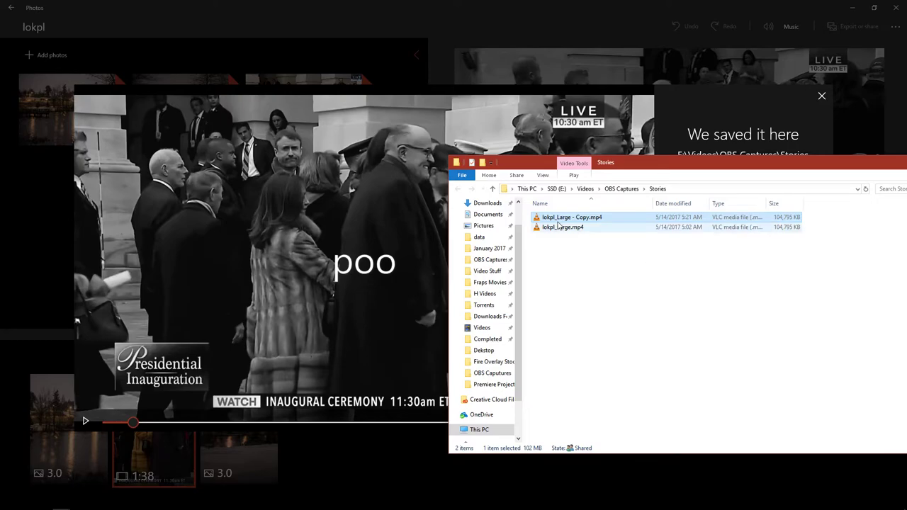
right_click(543, 220)
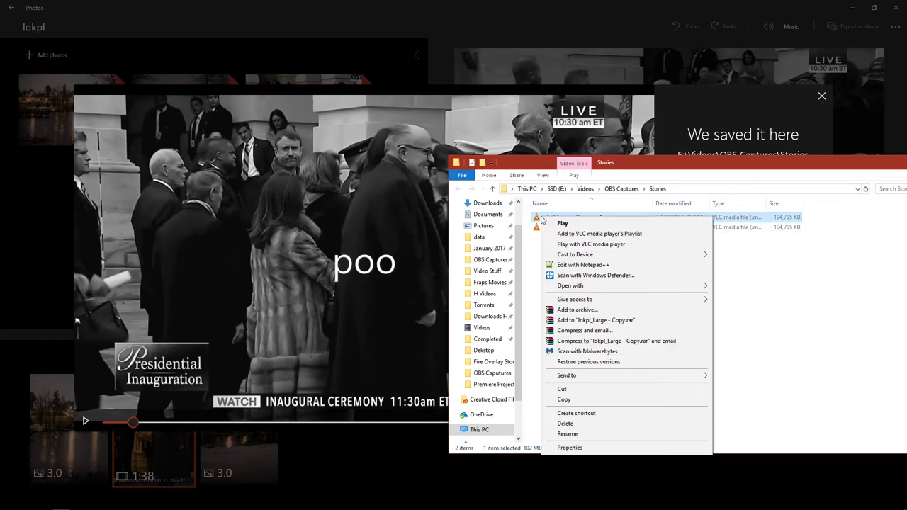
left_click(570, 448)
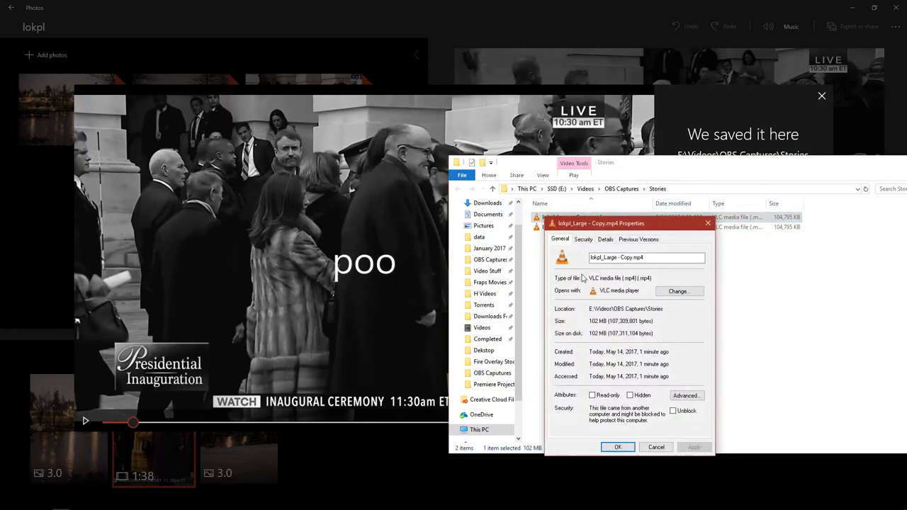
left_click(605, 241)
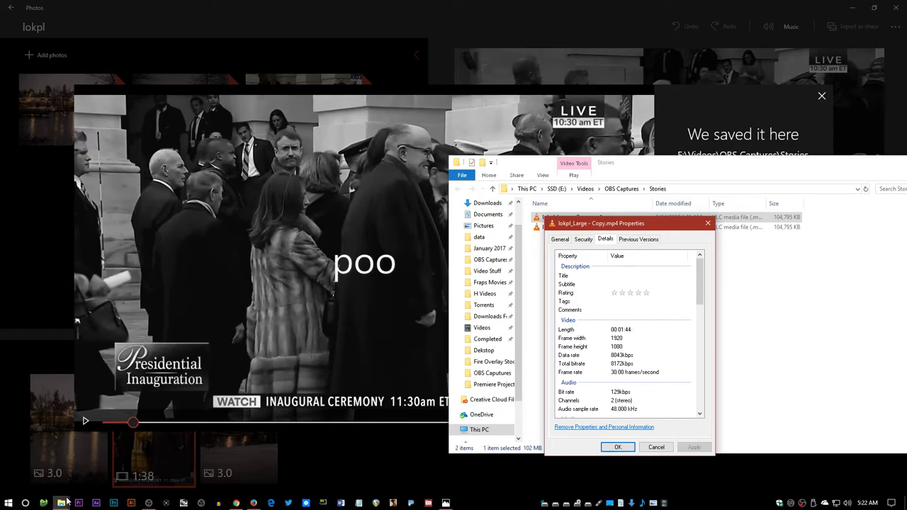
left_click(61, 503)
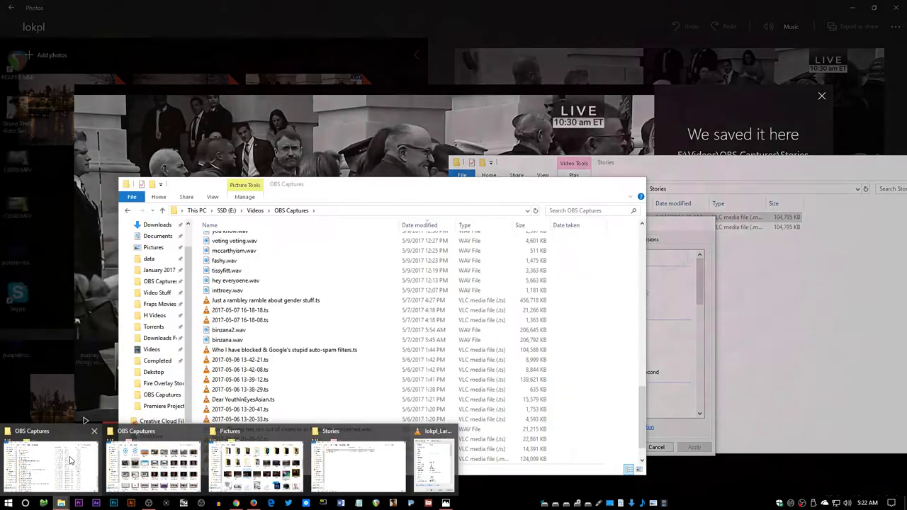
left_click(71, 460)
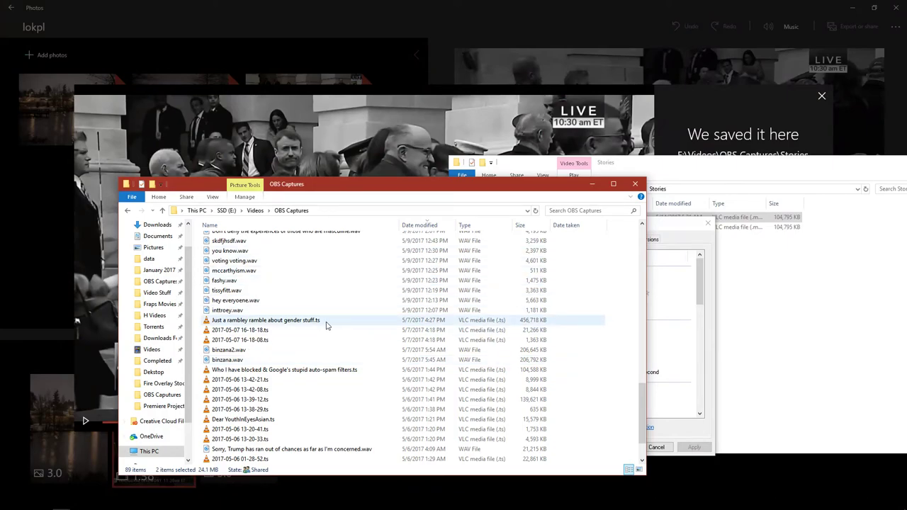
scroll(326, 325, "up", 12)
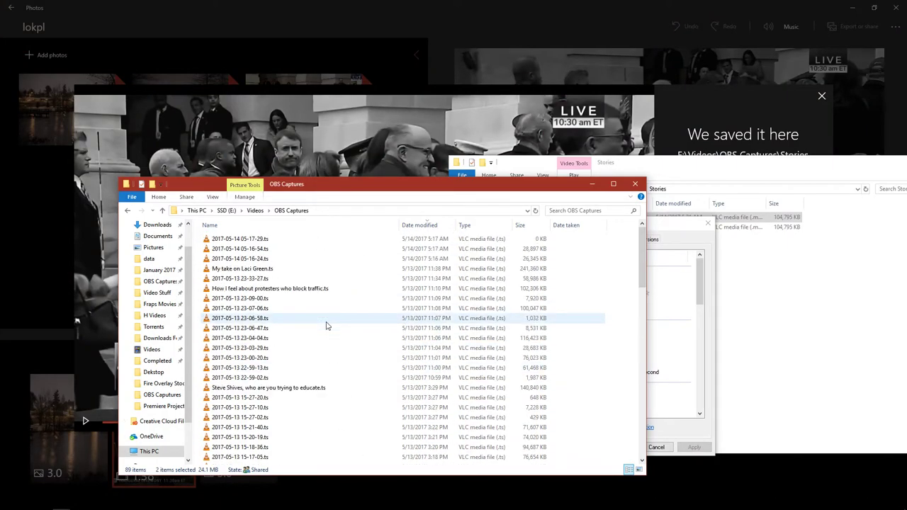
scroll(326, 326, "down", 15)
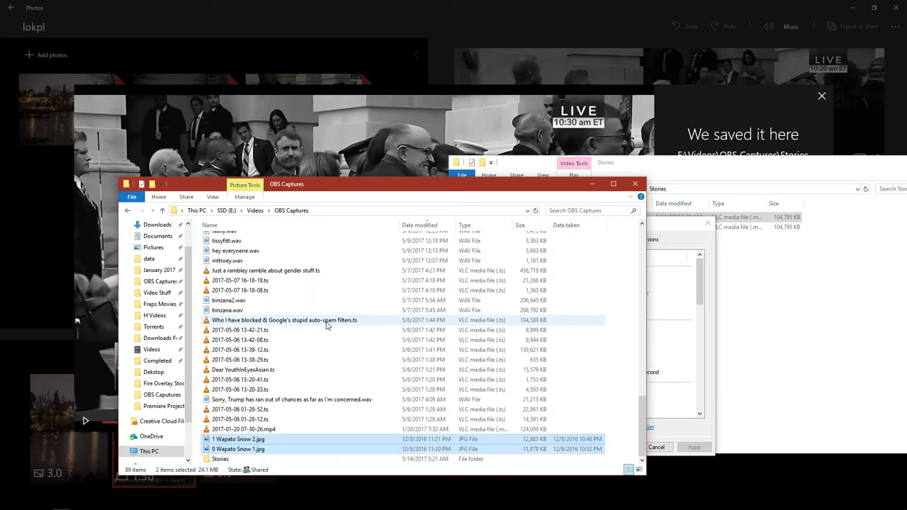
left_click(236, 429)
right_click(237, 431)
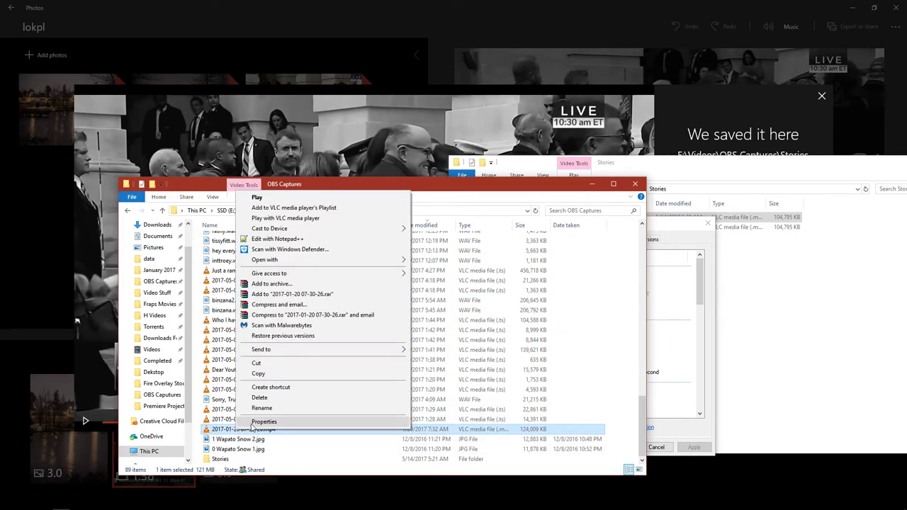
left_click(256, 425)
left_click(300, 288)
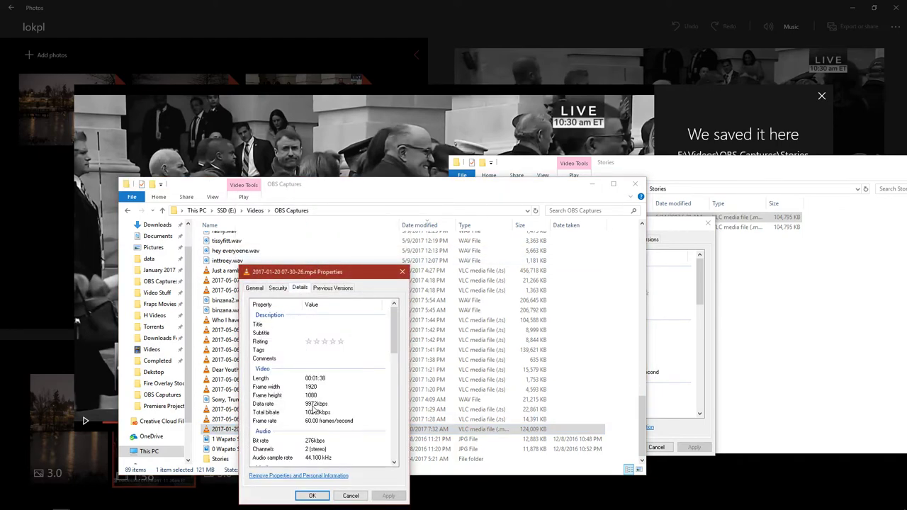
left_click(350, 495)
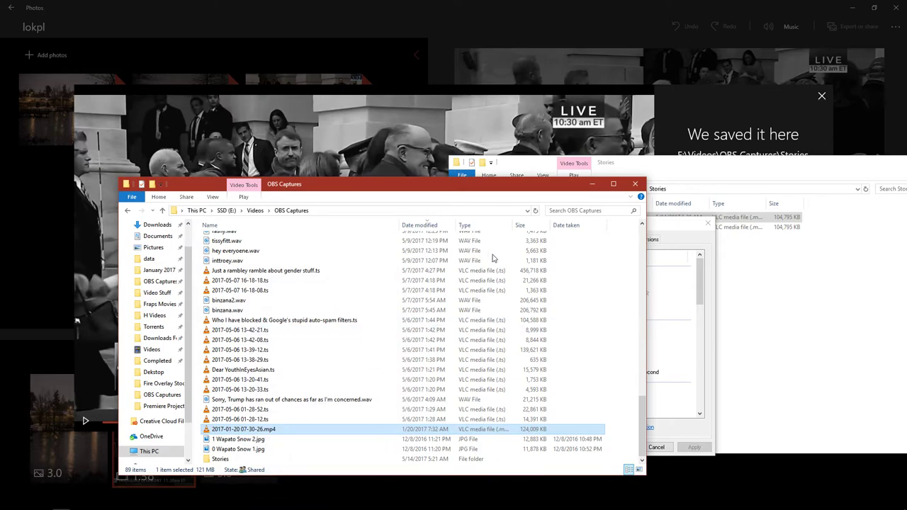
left_click(634, 185)
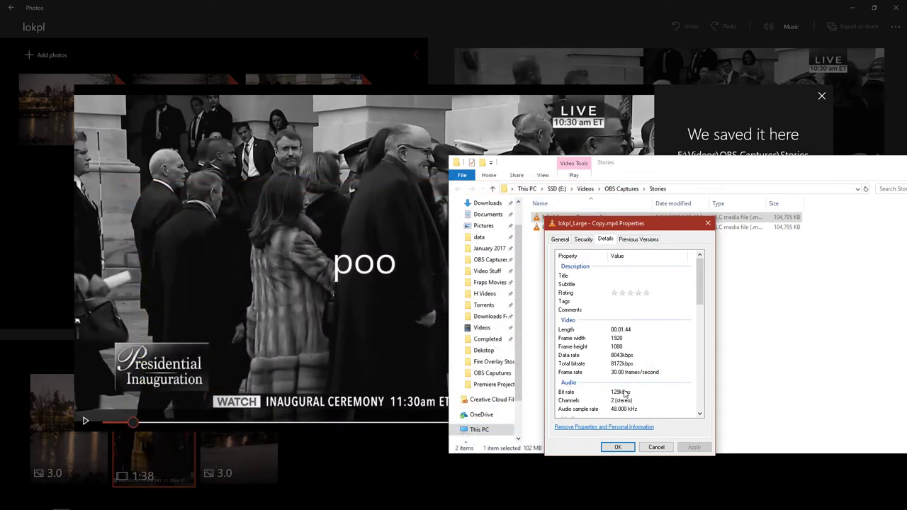
Step: Reopen the properties of lokpl_Large - Copy.mp4 and examine its video details for comparison with the source clip
left_click(656, 448)
right_click(568, 221)
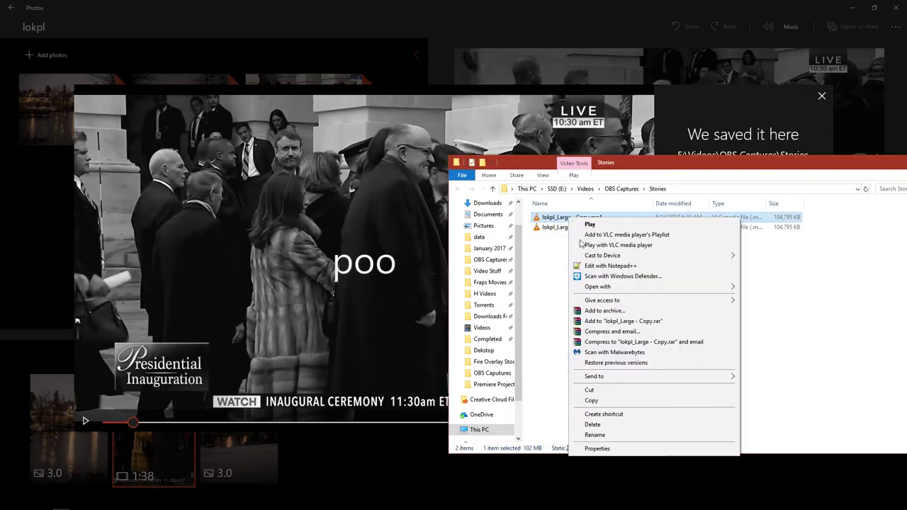
left_click(586, 448)
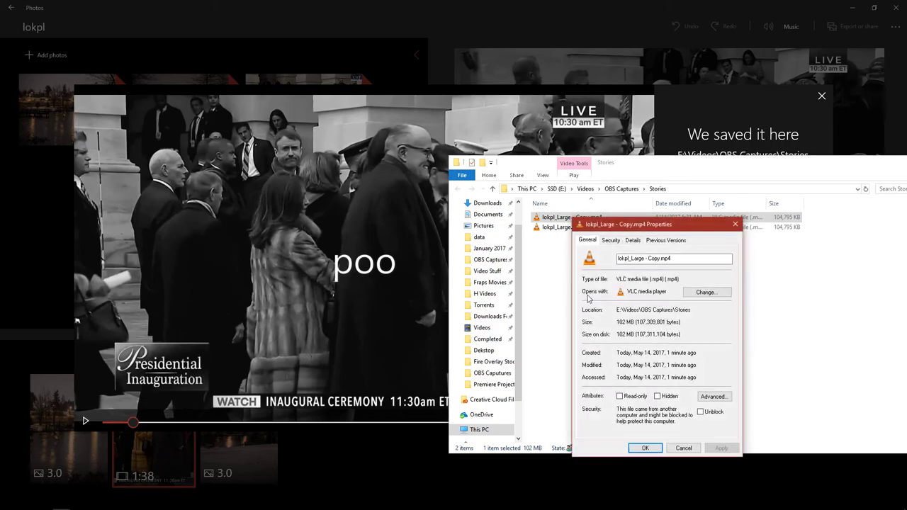
left_click(632, 240)
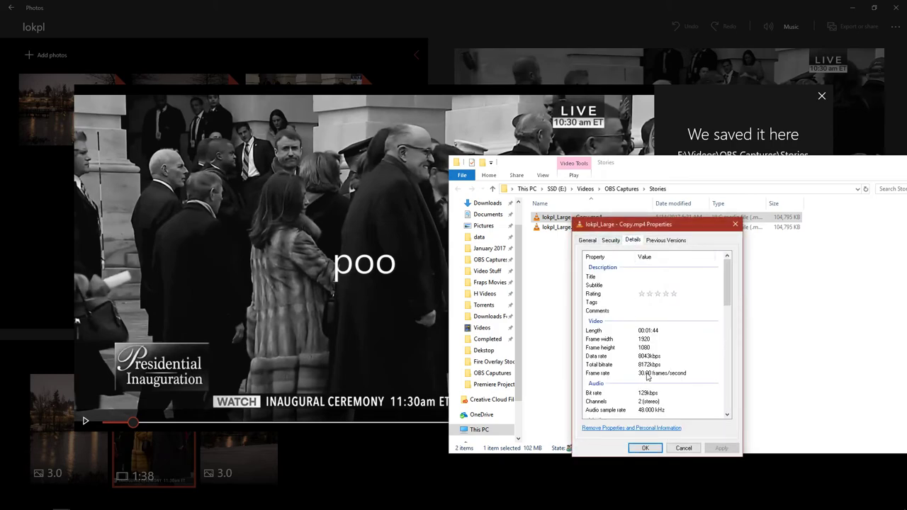
left_click(681, 449)
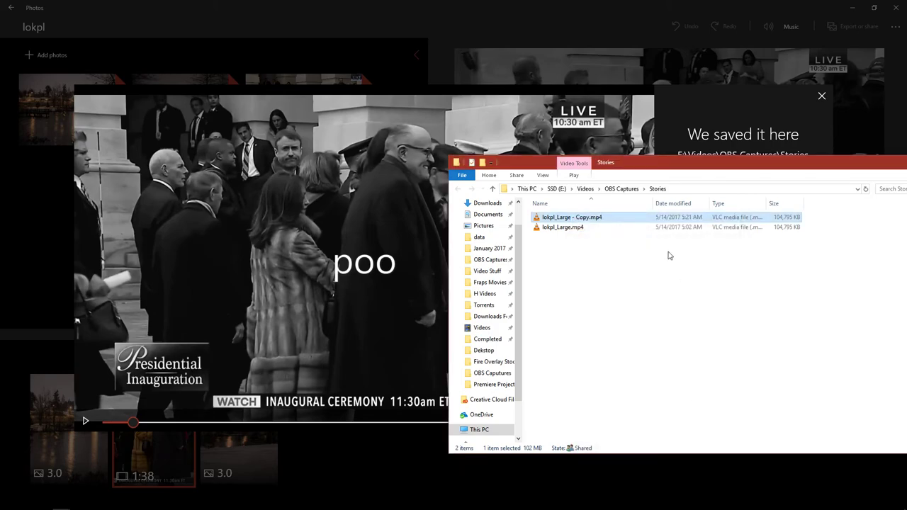
Step: Close the Stories folder window and dismiss the export confirmation to return to the lokpl story editor
left_click_drag(717, 177, 551, 177)
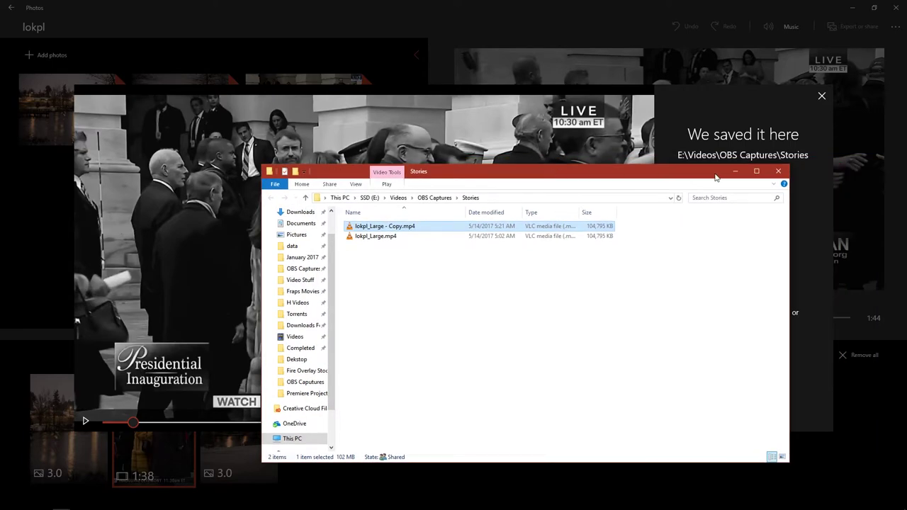
left_click(778, 172)
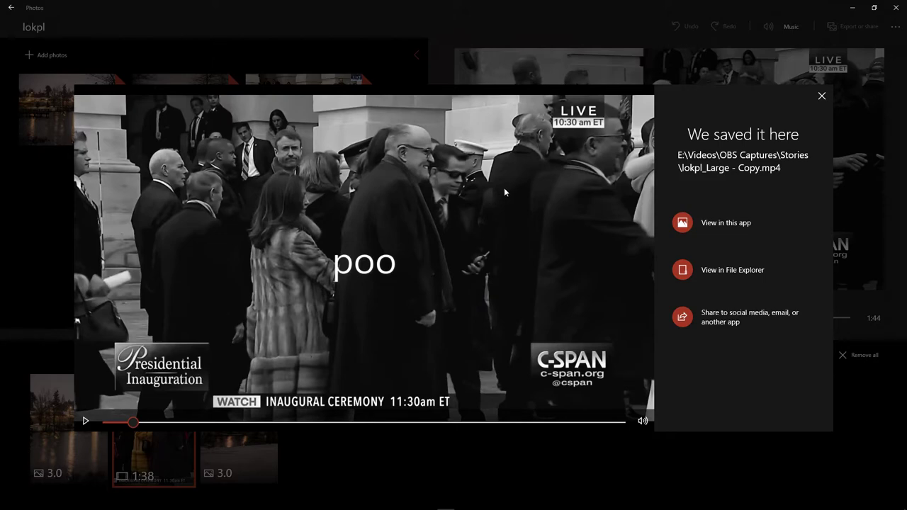
left_click(822, 97)
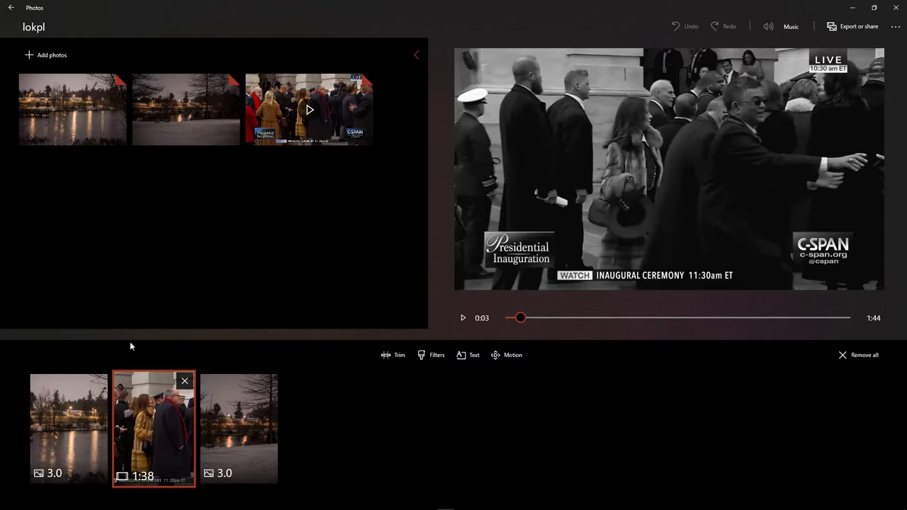
Step: Search Windows for word and launch Word Mobile
key("super")
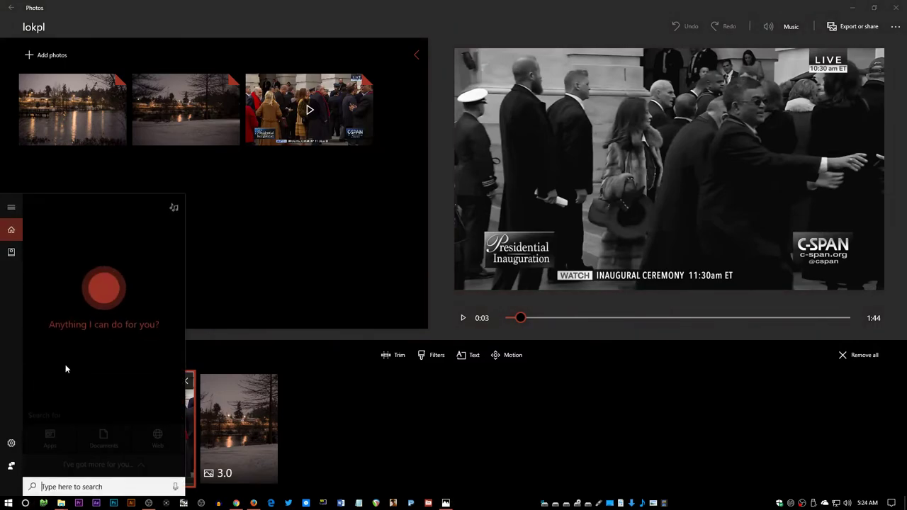
type("wpor")
key("BackSpace")
key("BackSpace")
key("BackSpace")
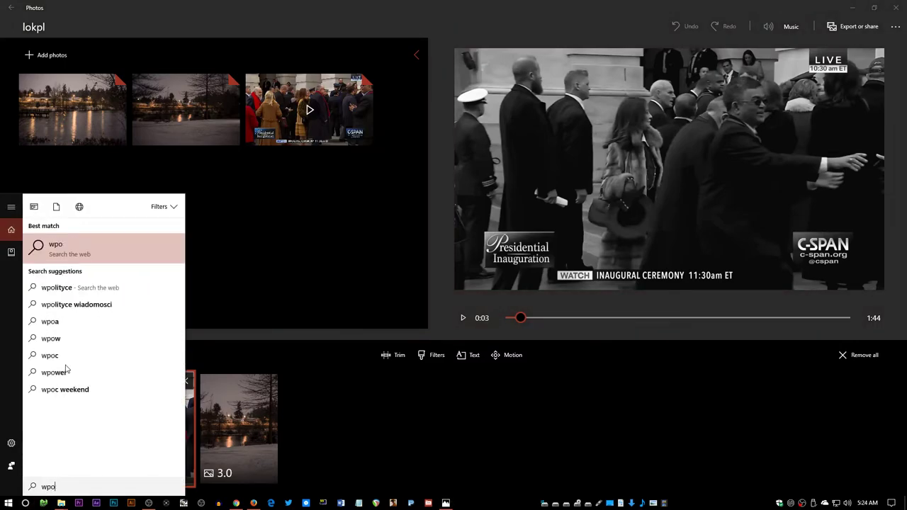
type("od")
type("d")
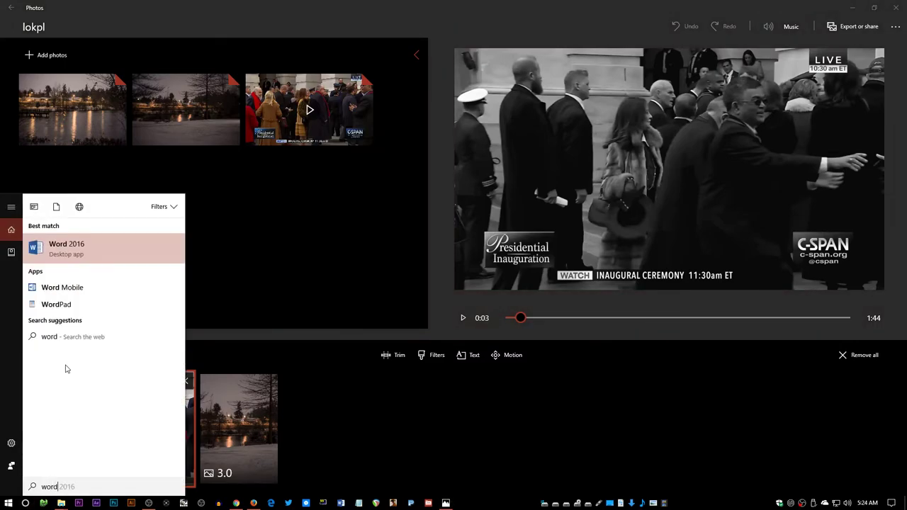
left_click(81, 277)
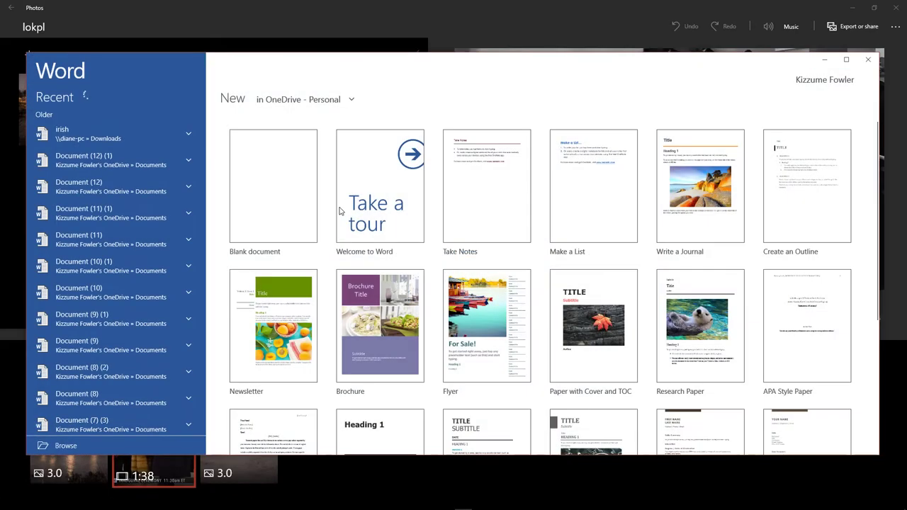
Step: Create a blank document in Word Mobile, dismissing the Office 365 prompt
left_click(268, 205)
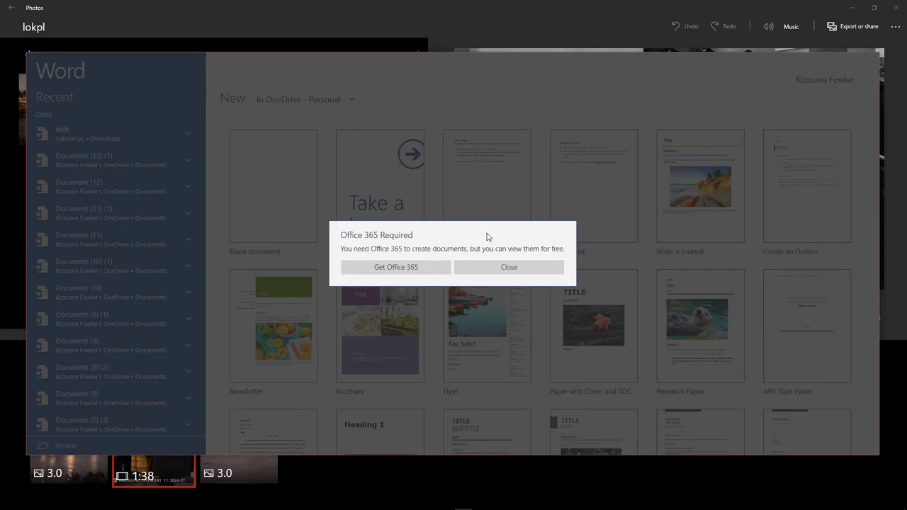
left_click(497, 268)
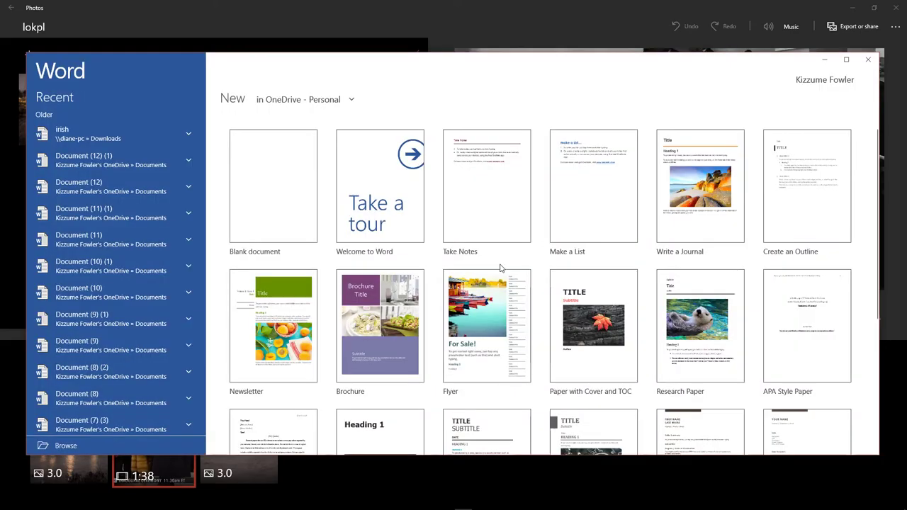
left_click(290, 211)
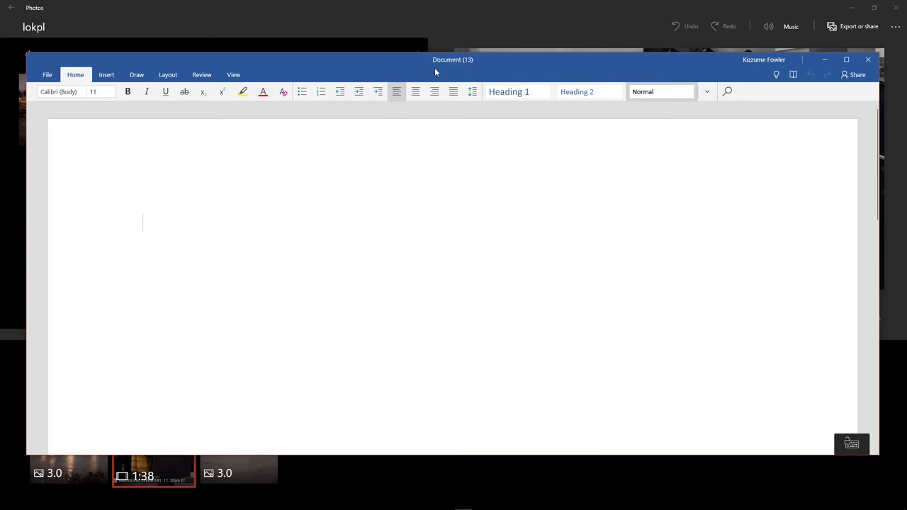
Step: Try to open another Word Mobile window while the blank document is open, and close Word Mobile to return to Photos
mouse_move(288, 503)
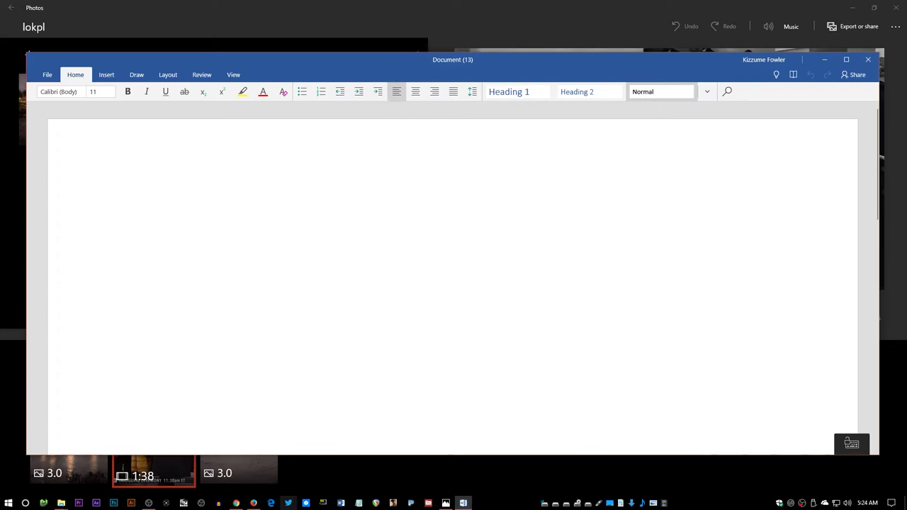
left_click(464, 503)
right_click(464, 503)
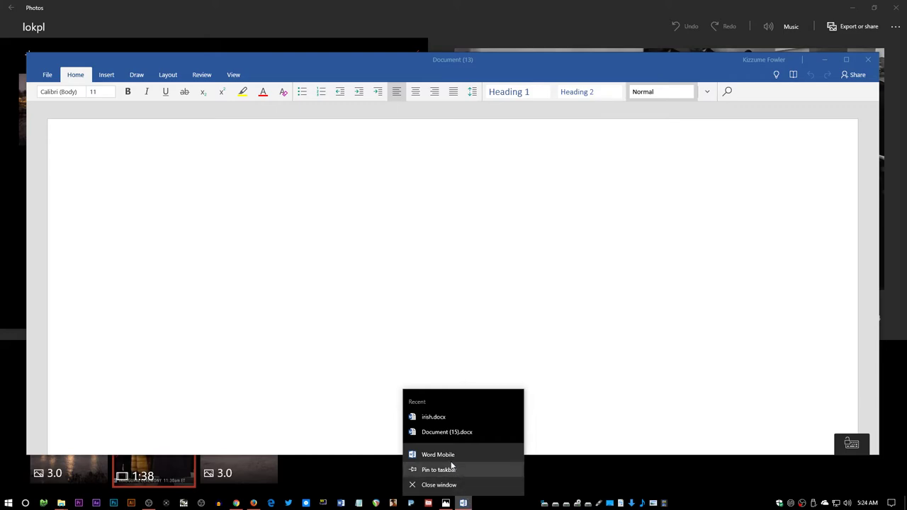
left_click(439, 456)
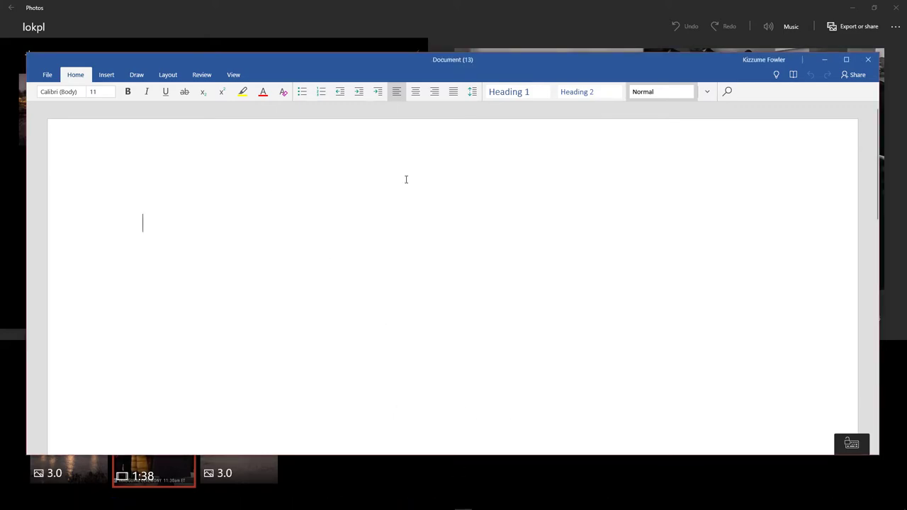
left_click(865, 60)
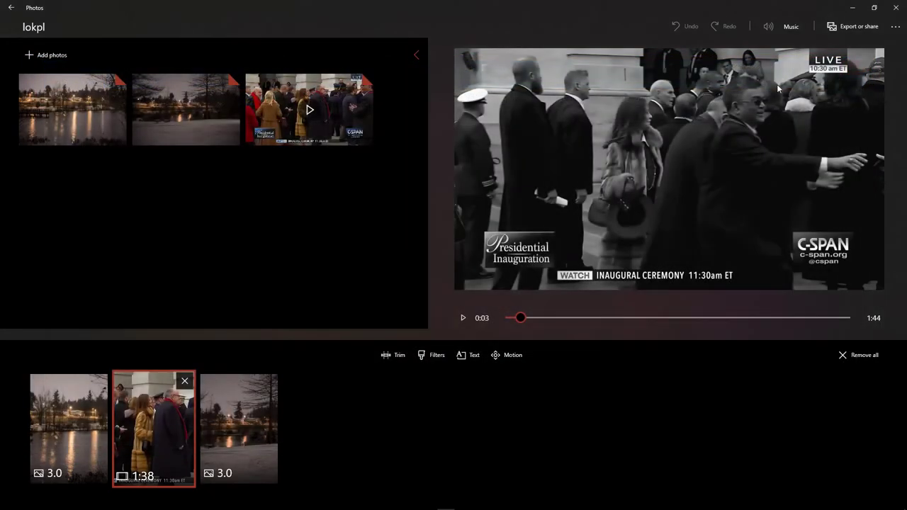